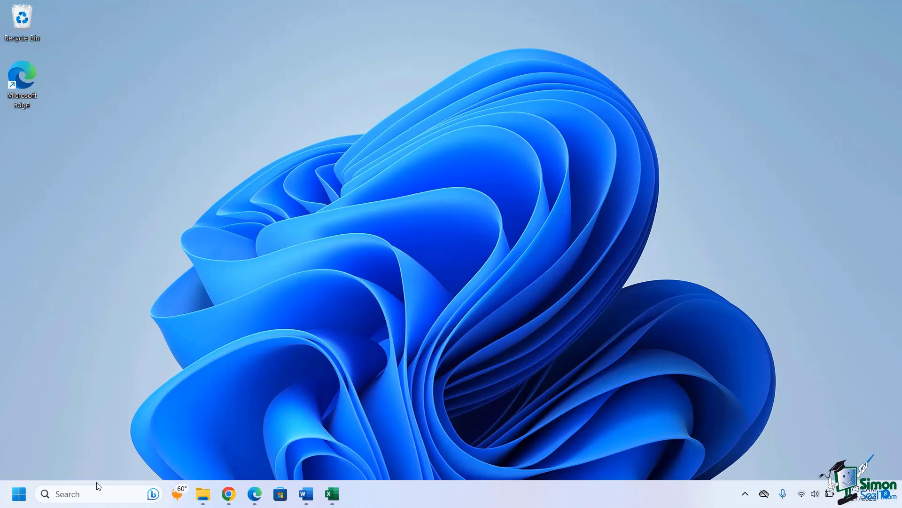
# Step: Open Windows search from the taskbar search box
pyautogui.click(91, 493)
# Step: Search 'clip', switch Clipboard history on in Settings, and close Settings
pyautogui.write('cl')
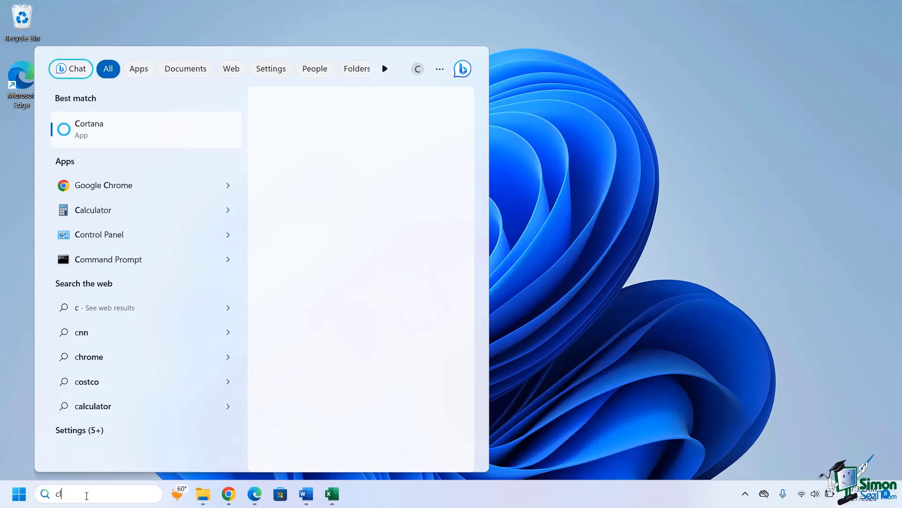
pyautogui.write('ip')
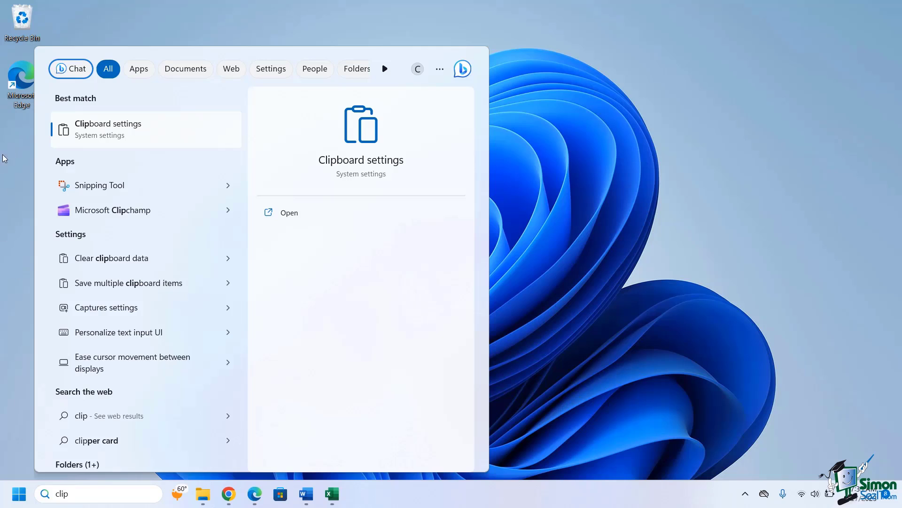
pyautogui.click(95, 134)
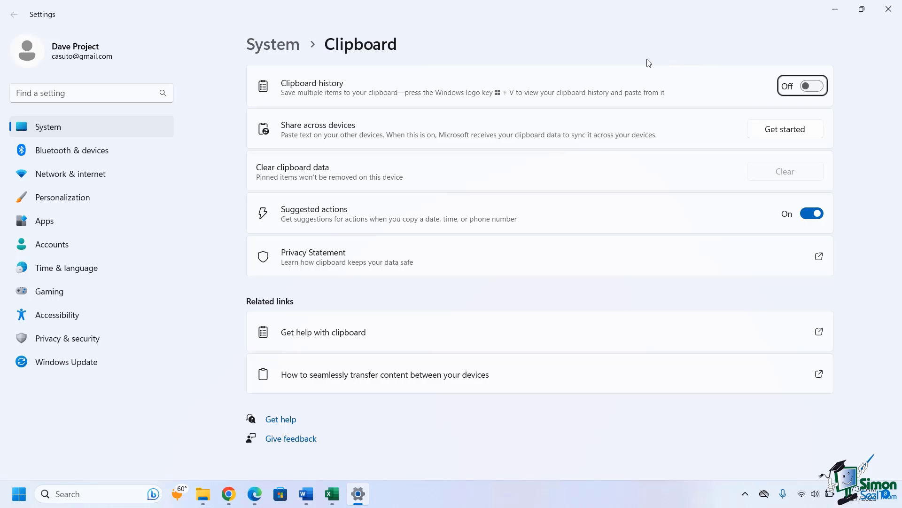
pyautogui.click(809, 86)
pyautogui.click(888, 9)
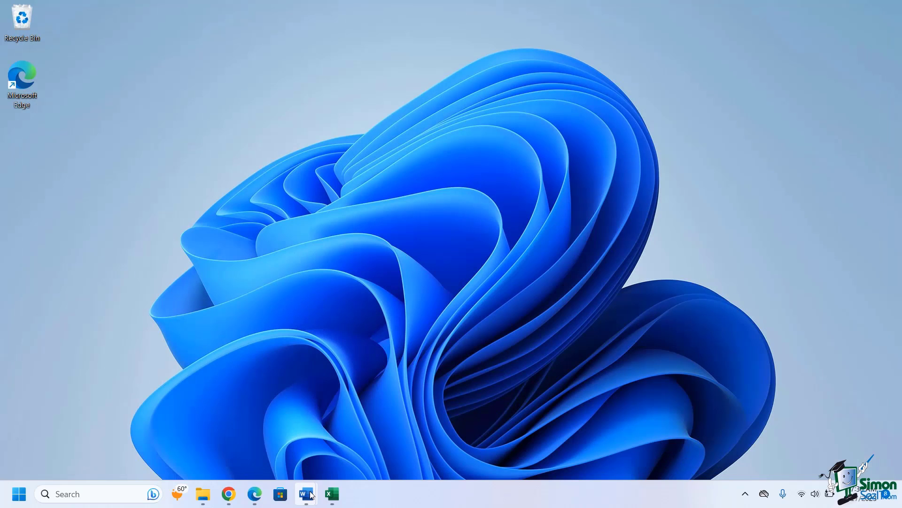
# Step: Copy the Teams and Channels heading and bullets from the MS Teams Advanced Stuff document
pyautogui.moveTo(306, 494)
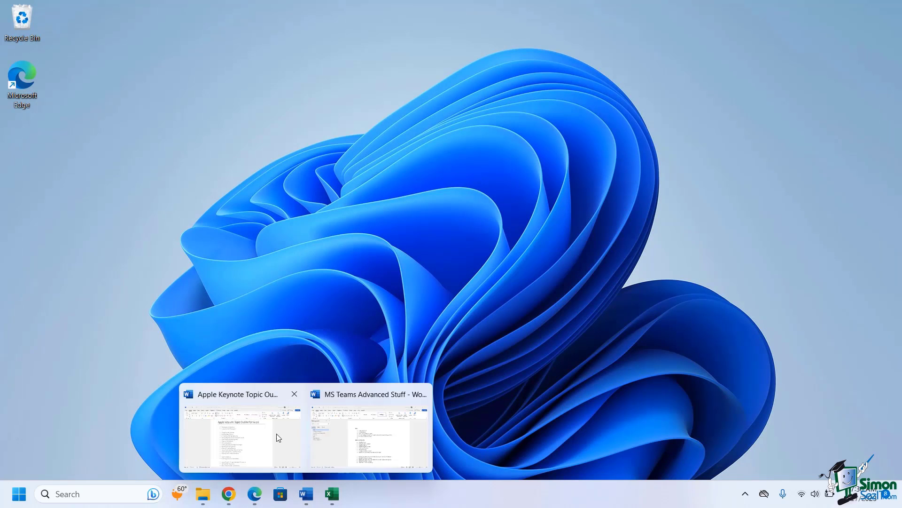
pyautogui.click(372, 444)
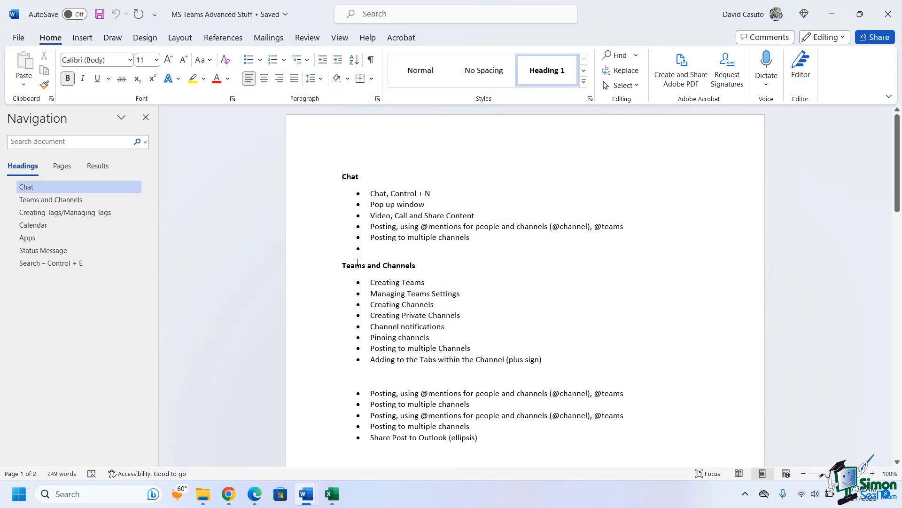
pyautogui.moveTo(344, 265); pyautogui.dragTo(545, 360)
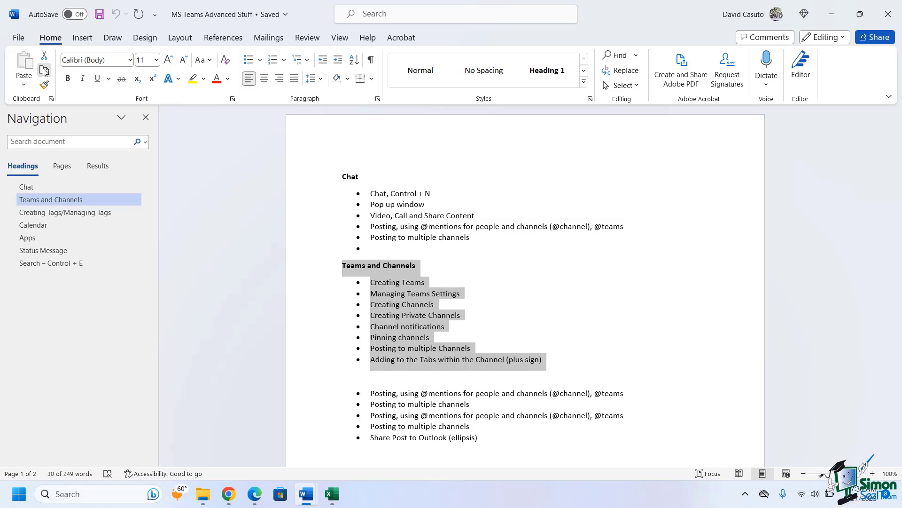
pyautogui.click(462, 306)
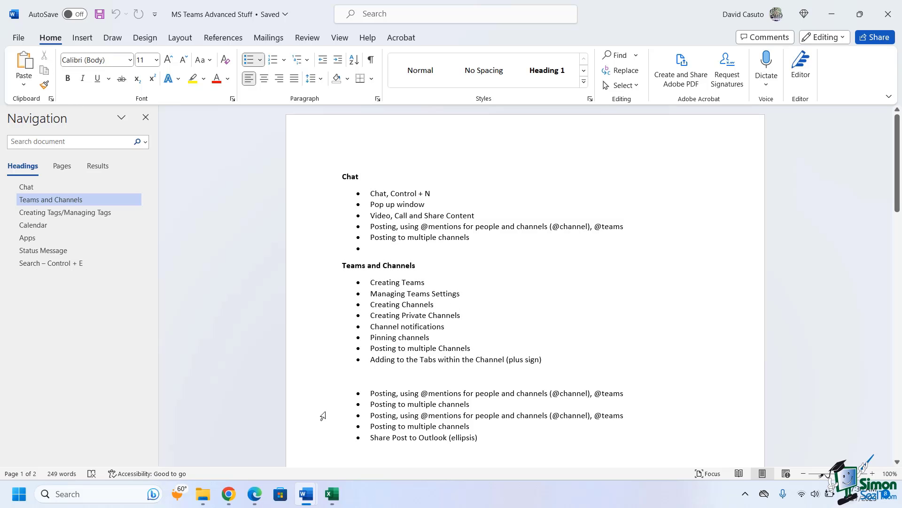
# Step: Copy the title of the Apple Keynote Topic Outline for Accel document
pyautogui.click(307, 491)
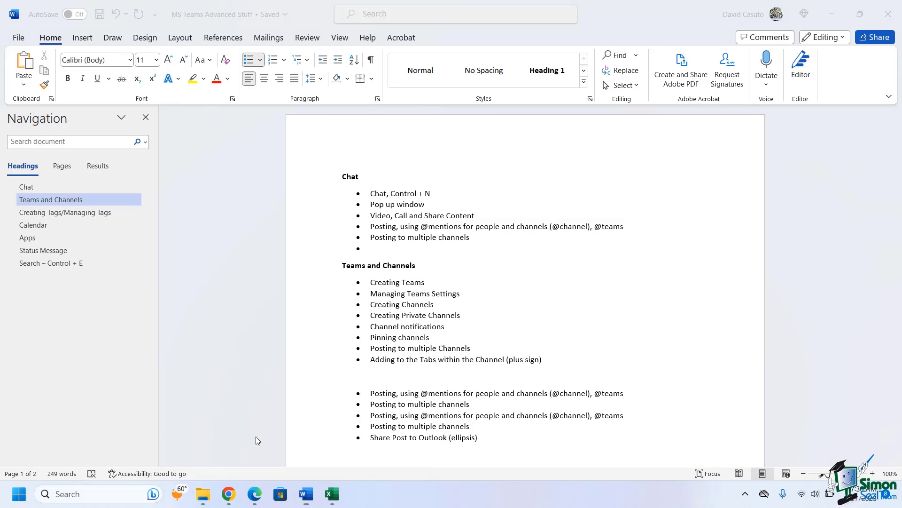
pyautogui.keyDown('shift'); pyautogui.click(631, 133); pyautogui.keyUp('shift')
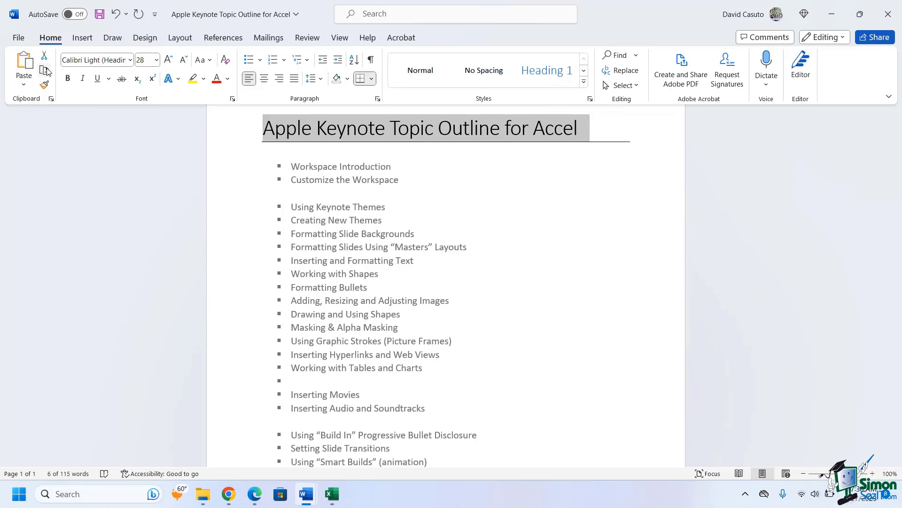
pyautogui.click(417, 284)
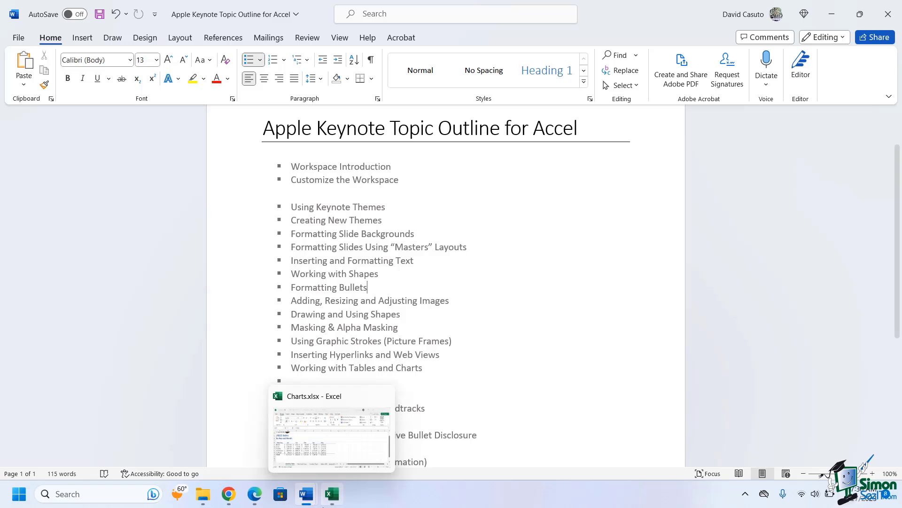
# Step: Copy the Sales Rep to May header row (A8:F8) from Charts.xlsx's Monthly Sales sheet
pyautogui.click(332, 494)
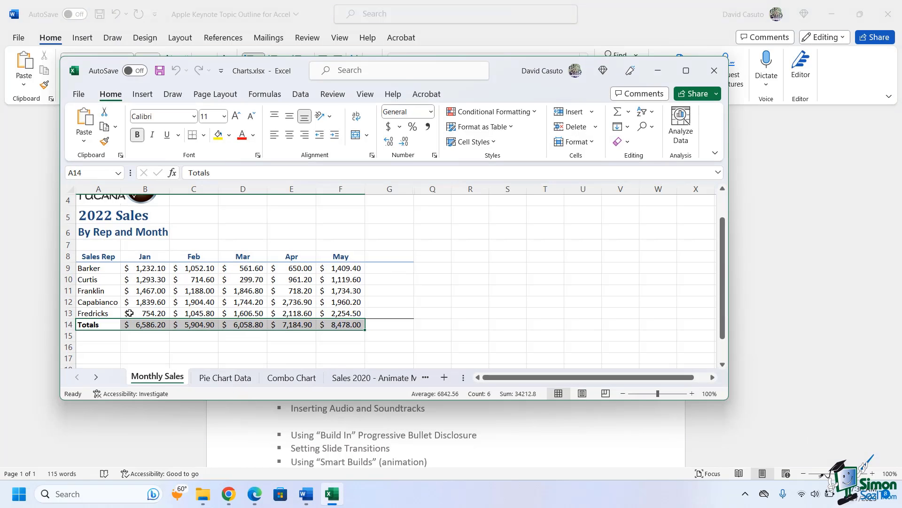
pyautogui.click(131, 271)
pyautogui.moveTo(94, 257); pyautogui.dragTo(343, 257)
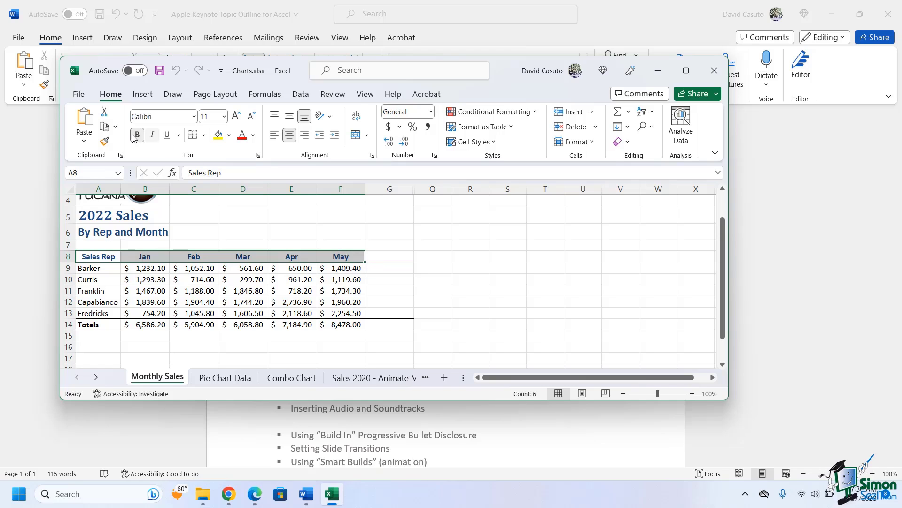
pyautogui.hotkey('ctrl', 'c')
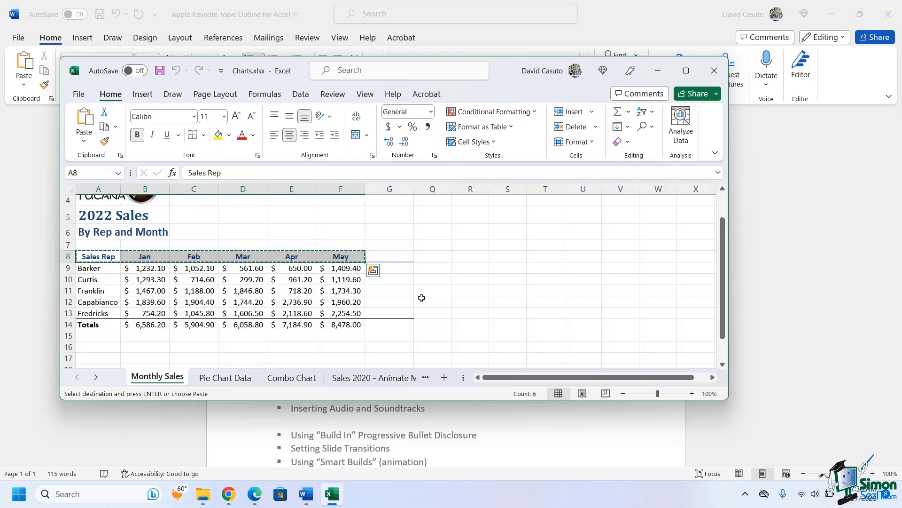
pyautogui.press('Escape')
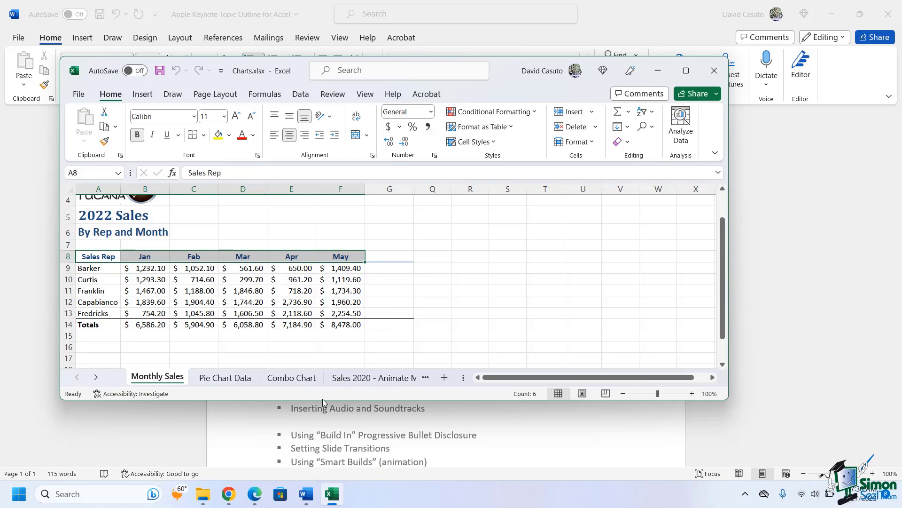
pyautogui.click(255, 493)
# Step: Copy the Microsoft 365 heading and description from Microsoft's page, then return to the MS Teams document
pyautogui.moveTo(243, 174); pyautogui.dragTo(352, 232)
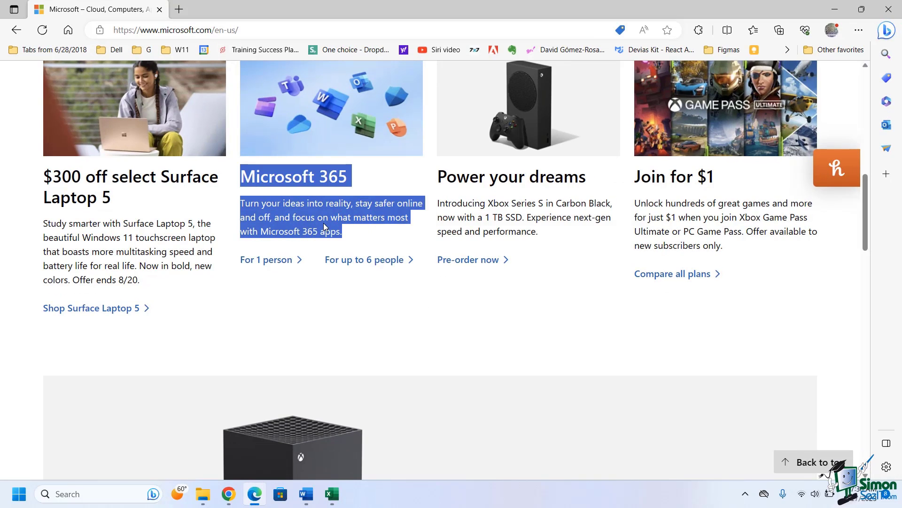
pyautogui.rightClick(345, 232)
pyautogui.click(358, 232)
pyautogui.moveTo(306, 494)
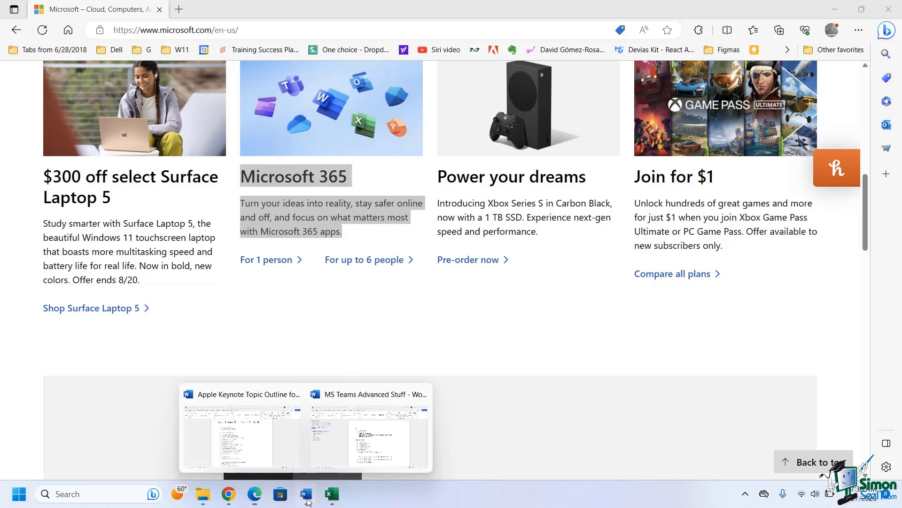
pyautogui.click(373, 440)
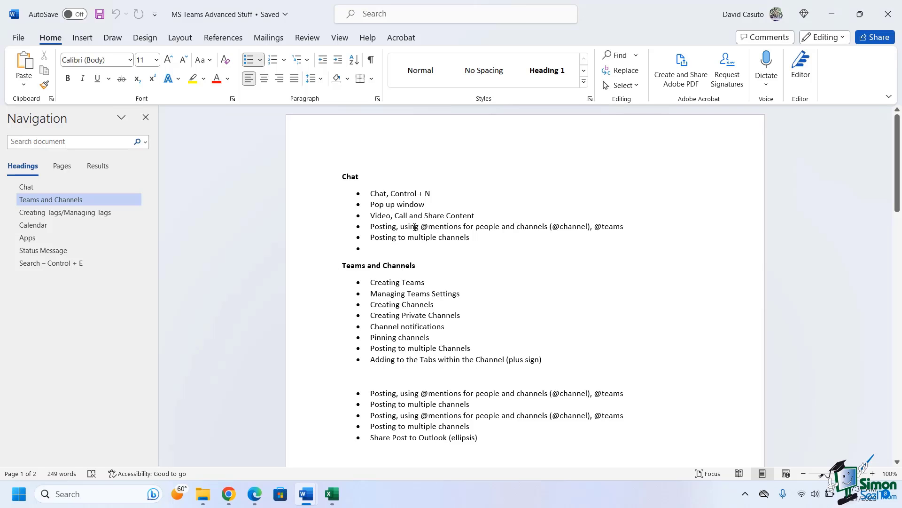
# Step: Create a new blank document and paste the Teams and Channels section from clipboard history
pyautogui.hotkey('ctrl', 'n')
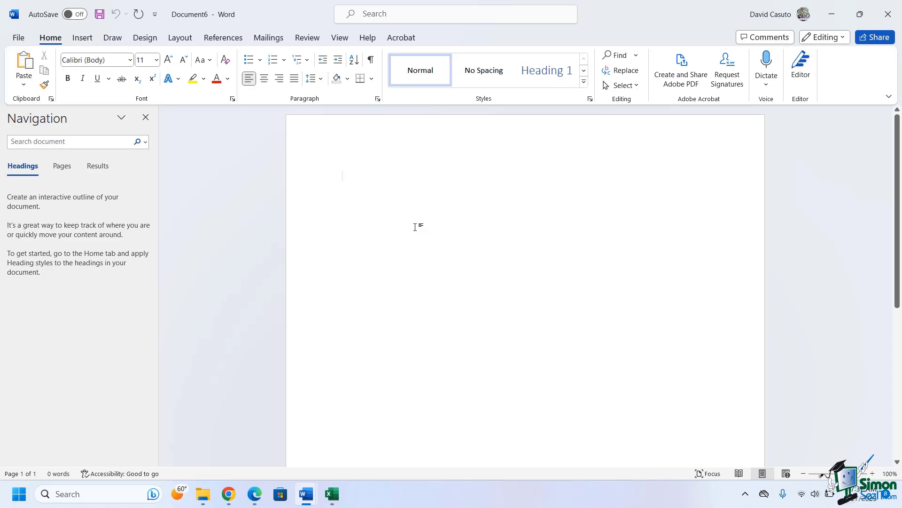
pyautogui.press('super+v')
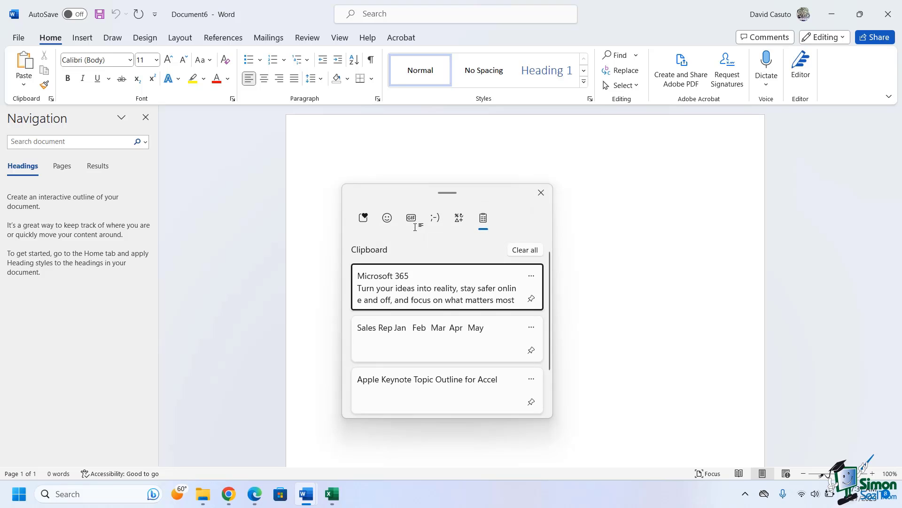
pyautogui.scroll(-1, 465, 311)
pyautogui.scroll(2, 466, 313)
pyautogui.scroll(-2, 433, 308)
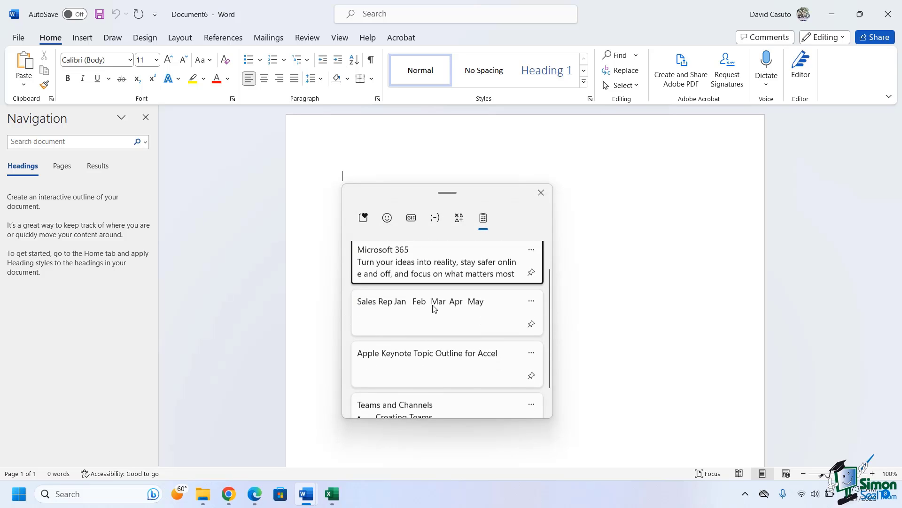
pyautogui.scroll(2, 432, 308)
pyautogui.scroll(-2, 463, 334)
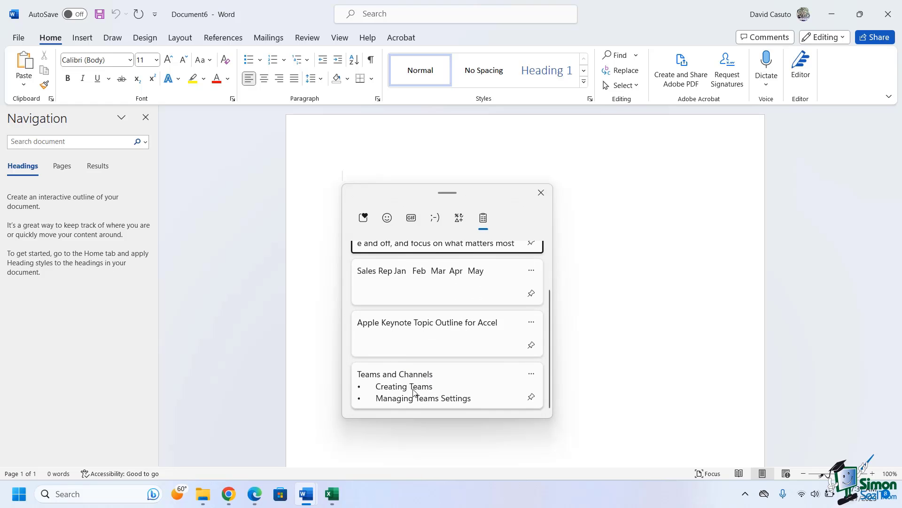
pyautogui.click(414, 391)
pyautogui.press('Return')
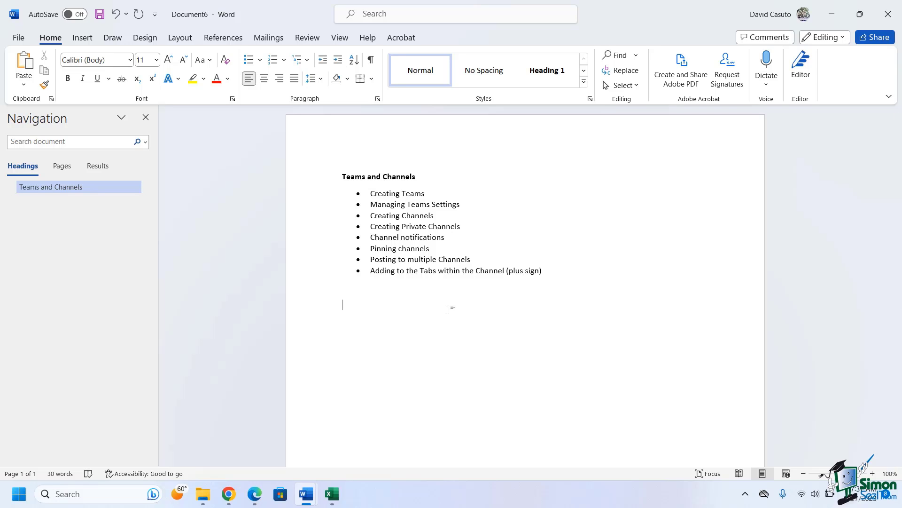
# Step: Paste the Apple Keynote title, the Sales Rep–May header row, and the Microsoft 365 text from history
pyautogui.press('super+v')
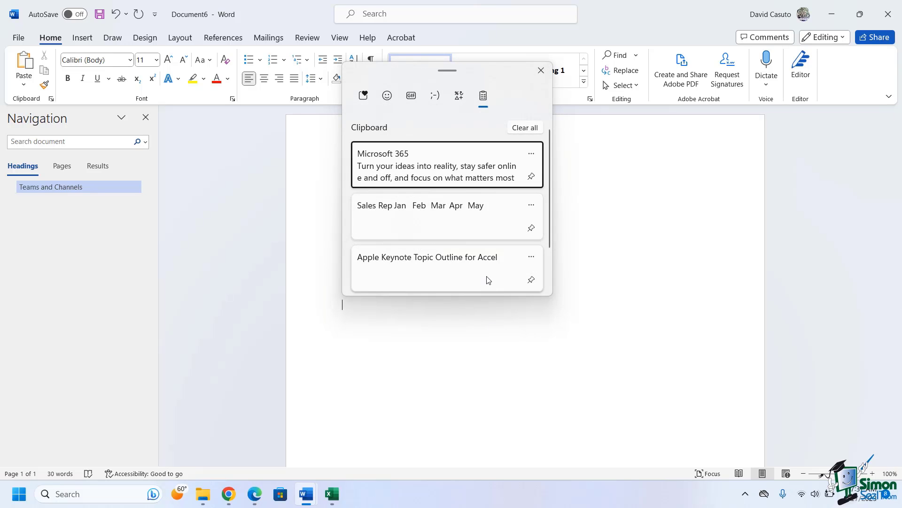
pyautogui.click(416, 268)
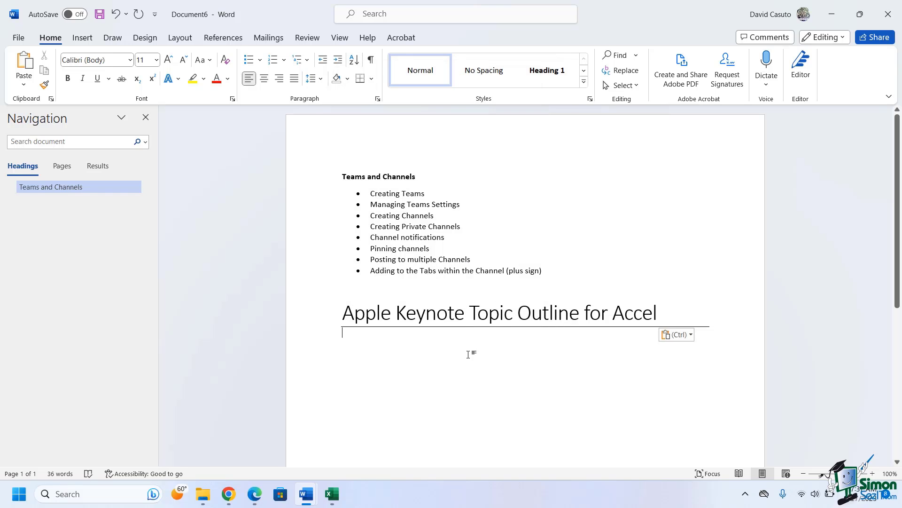
pyautogui.press('super+v')
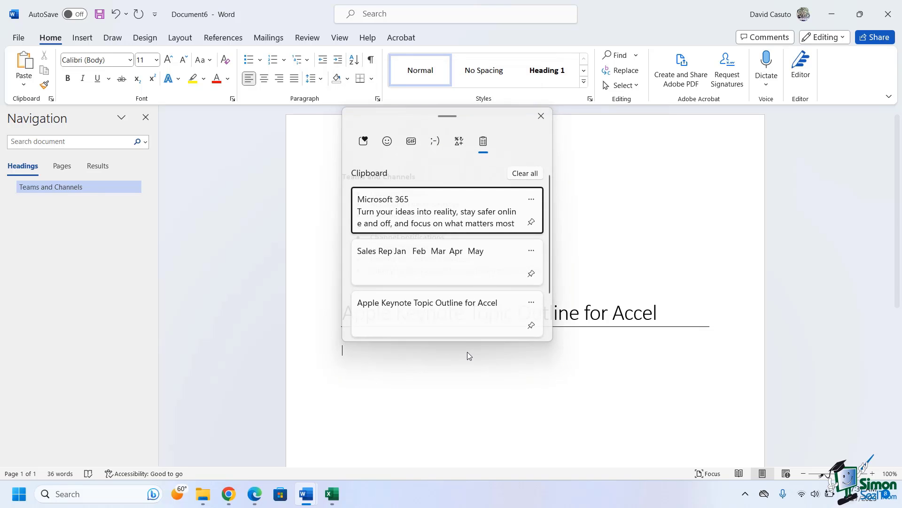
pyautogui.click(411, 259)
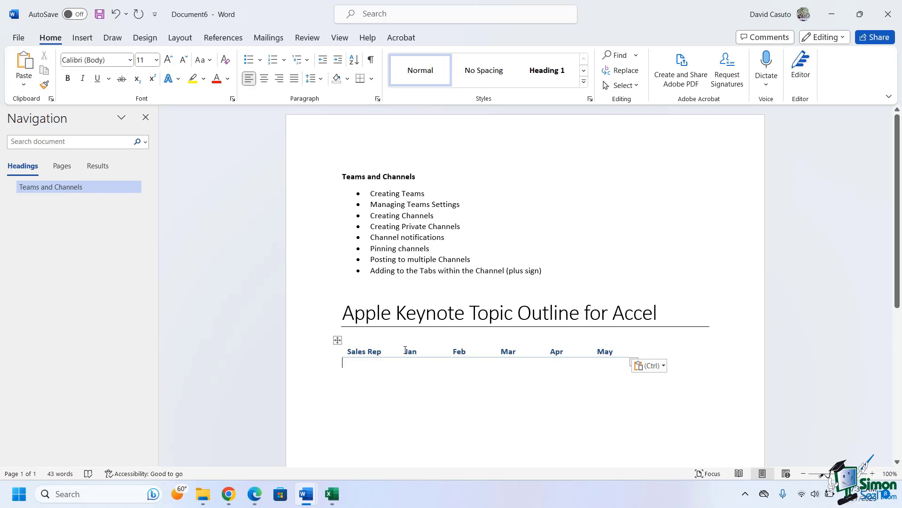
pyautogui.press('Return')
pyautogui.press('super+v')
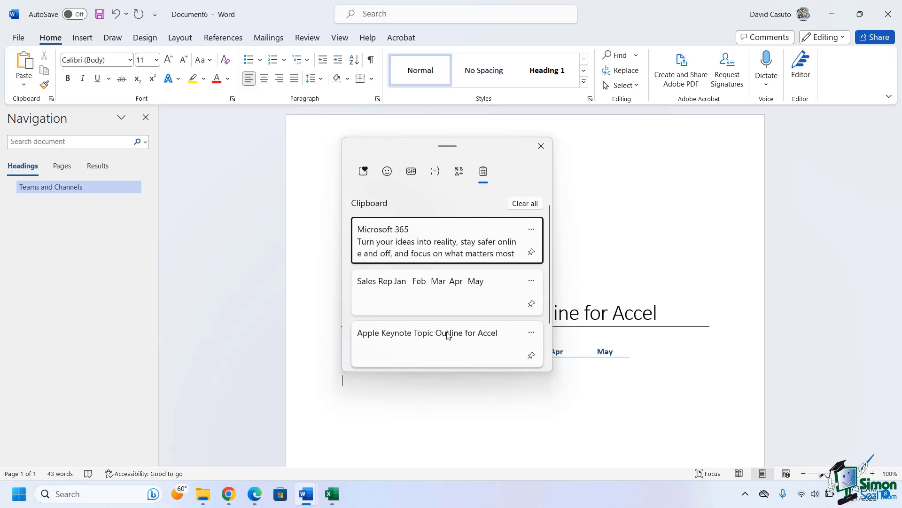
pyautogui.click(412, 240)
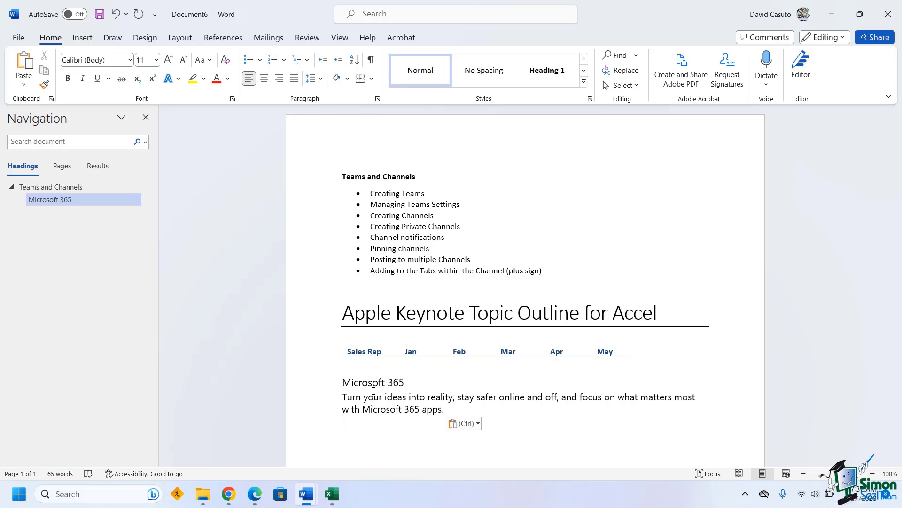
# Step: Delete the Microsoft 365 entry from clipboard history
pyautogui.press('super+v')
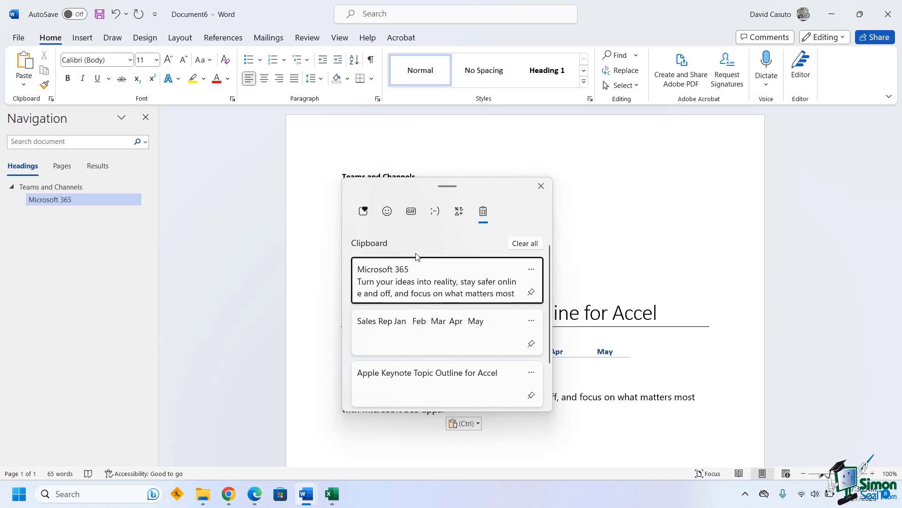
pyautogui.scroll(-2, 470, 337)
pyautogui.scroll(2, 470, 337)
pyautogui.click(532, 269)
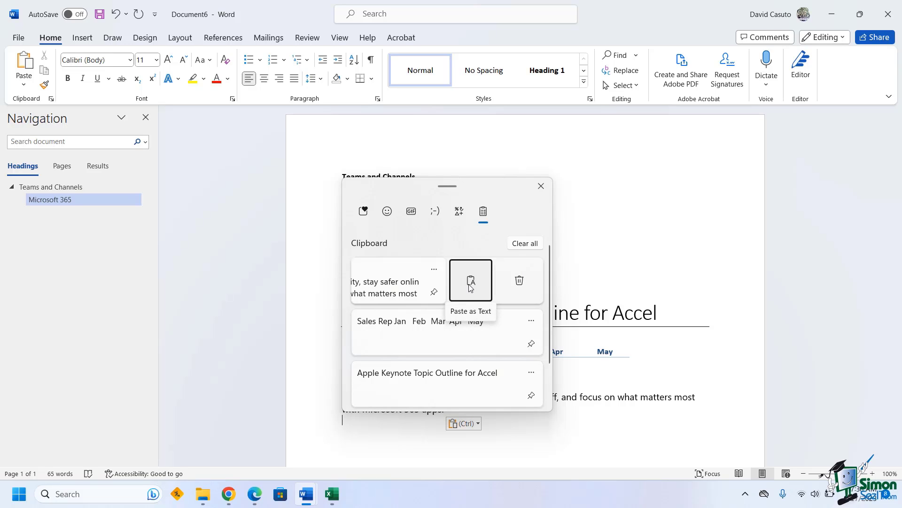
pyautogui.click(520, 281)
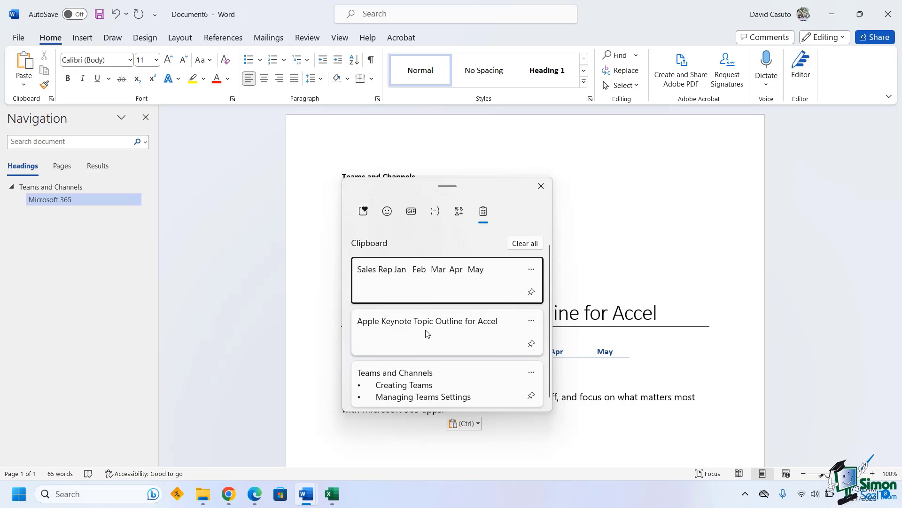
# Step: Pin the Apple Keynote Topic Outline entry and close the clipboard history
pyautogui.click(531, 343)
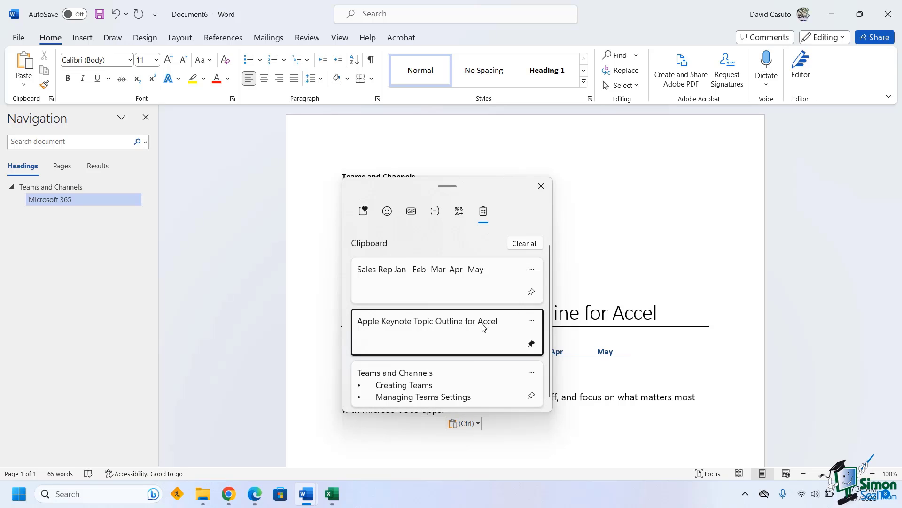
pyautogui.click(338, 341)
pyautogui.click(329, 427)
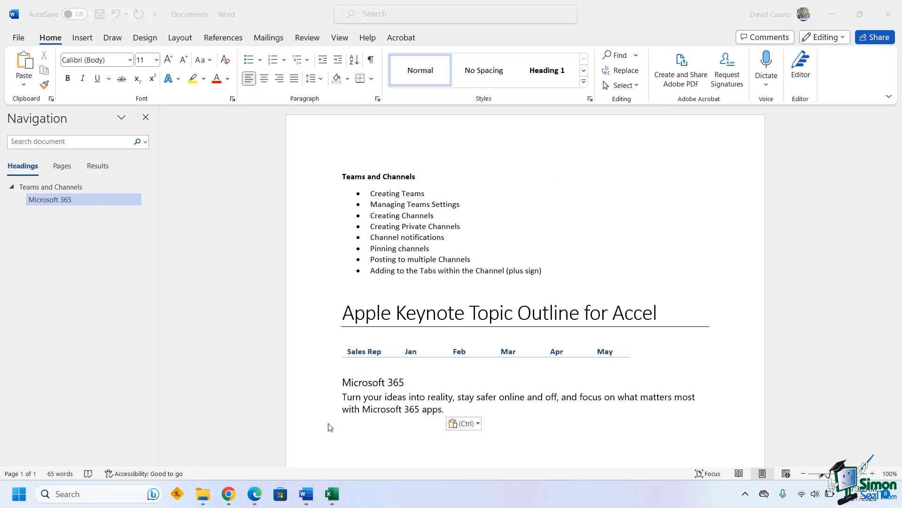
# Step: Copy the Surface Laptop 5 offer paragraph in Edge, then return to Document6
pyautogui.click(252, 487)
pyautogui.scroll(-2, 400, 313)
pyautogui.moveTo(140, 183); pyautogui.dragTo(43, 132)
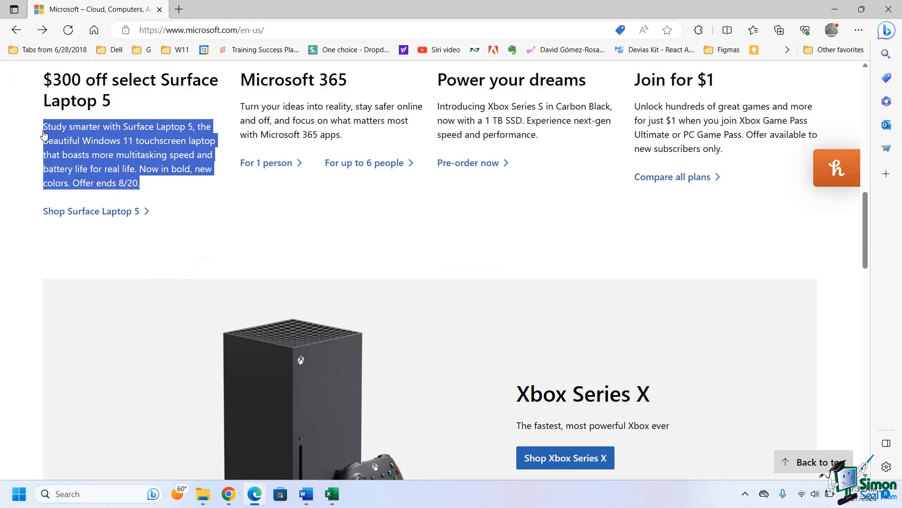
pyautogui.rightClick(74, 130)
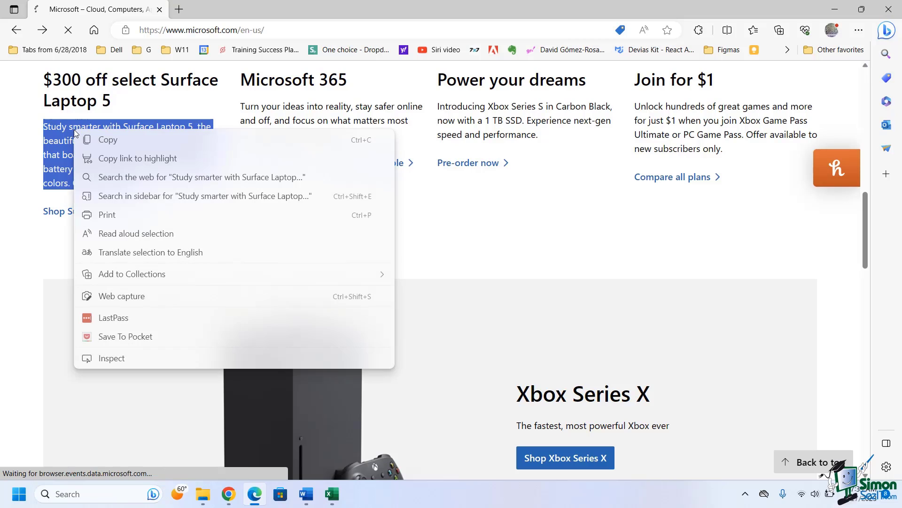
pyautogui.click(107, 140)
pyautogui.moveTo(310, 502)
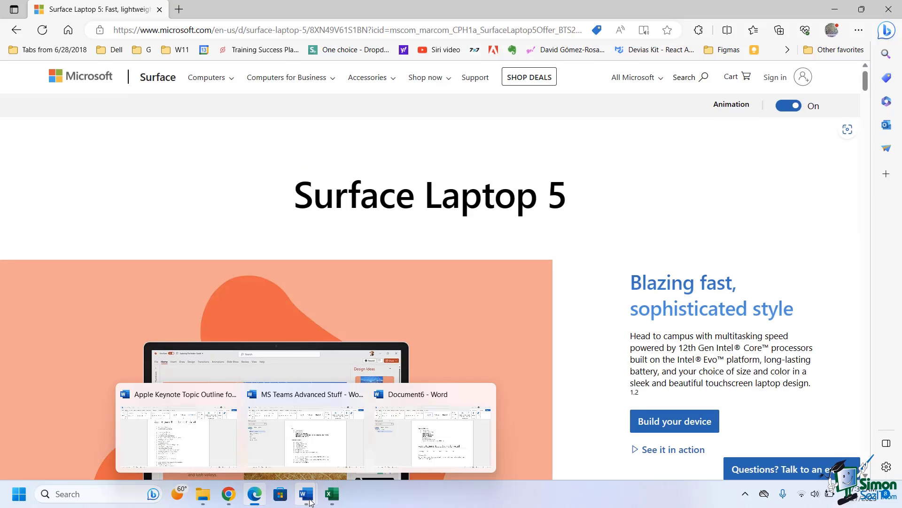
pyautogui.click(455, 437)
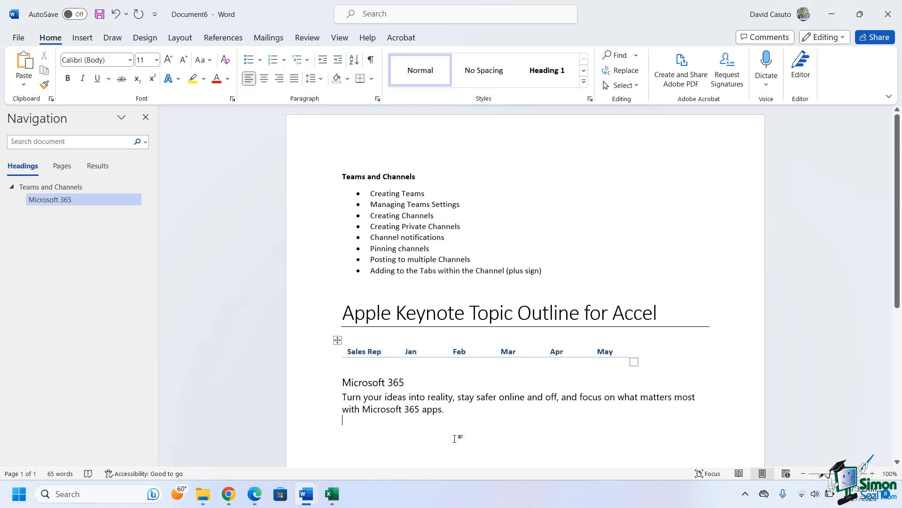
# Step: Paste the 'Study smarter…' Surface Laptop 5 paragraph from clipboard history, then add a new line
pyautogui.scroll(-3, 454, 438)
pyautogui.press('super+v')
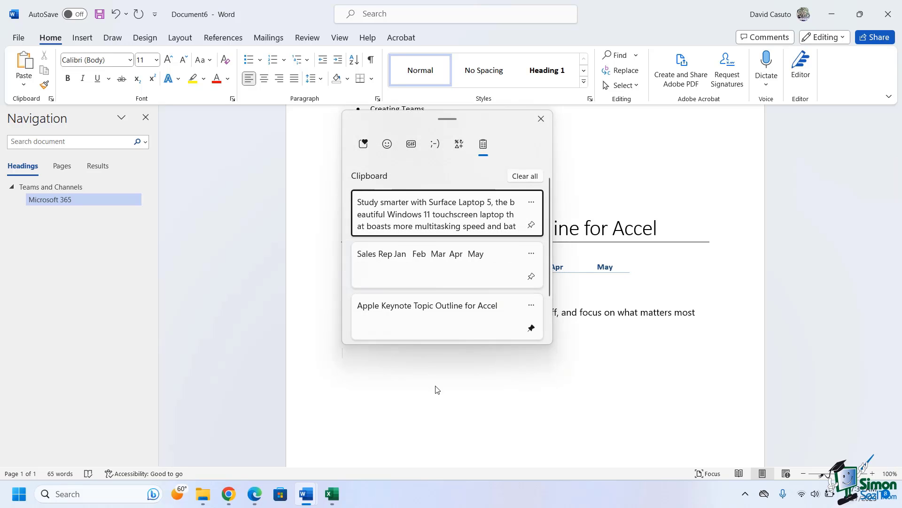
pyautogui.scroll(-1, 472, 292)
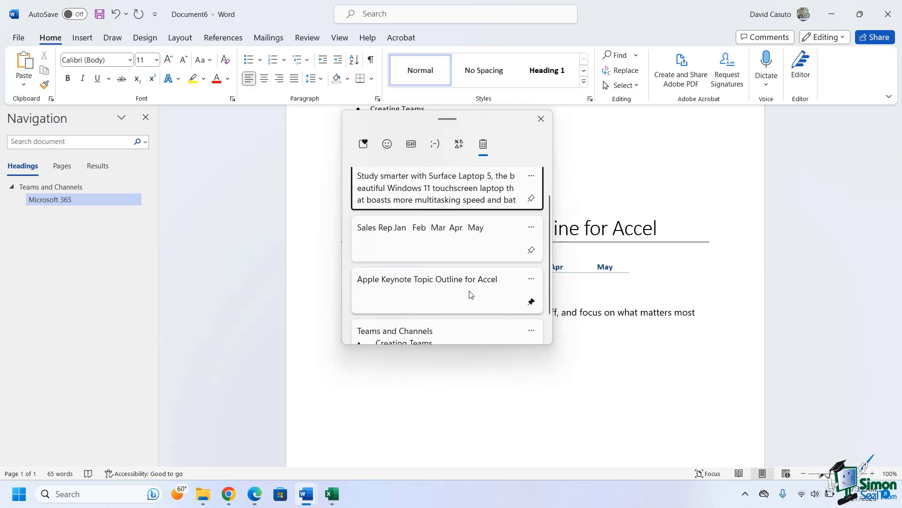
pyautogui.scroll(-1, 470, 293)
pyautogui.scroll(2, 468, 298)
pyautogui.scroll(-1, 470, 301)
pyautogui.scroll(-2, 469, 300)
pyautogui.scroll(3, 469, 299)
pyautogui.scroll(-1, 470, 278)
pyautogui.scroll(-1, 469, 275)
pyautogui.scroll(2, 466, 284)
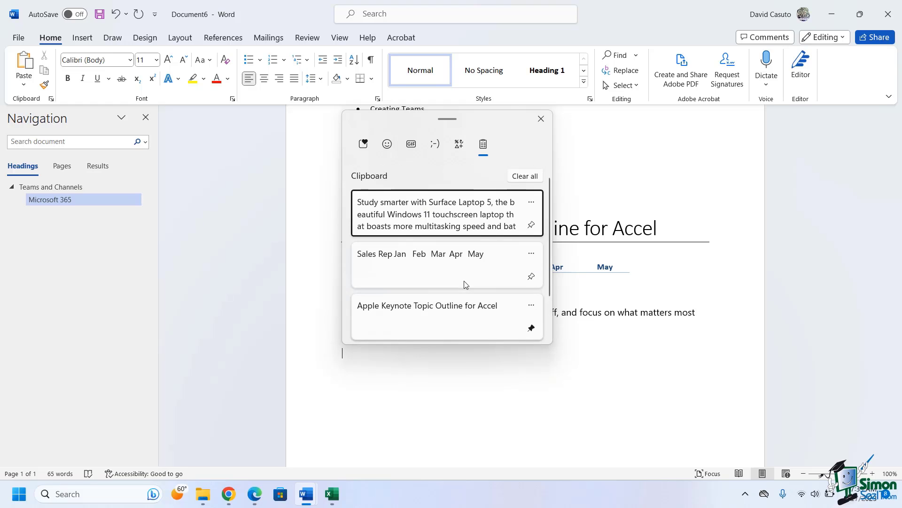
pyautogui.scroll(-1, 490, 320)
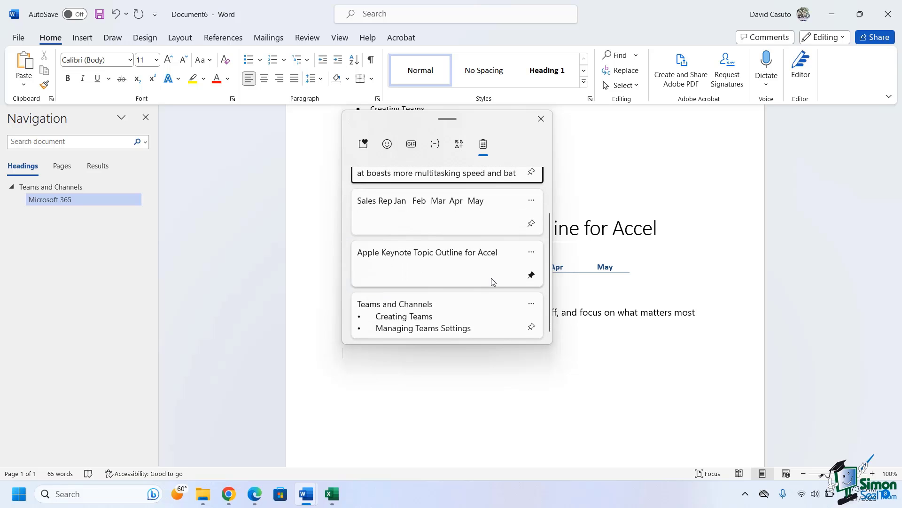
pyautogui.scroll(2, 480, 258)
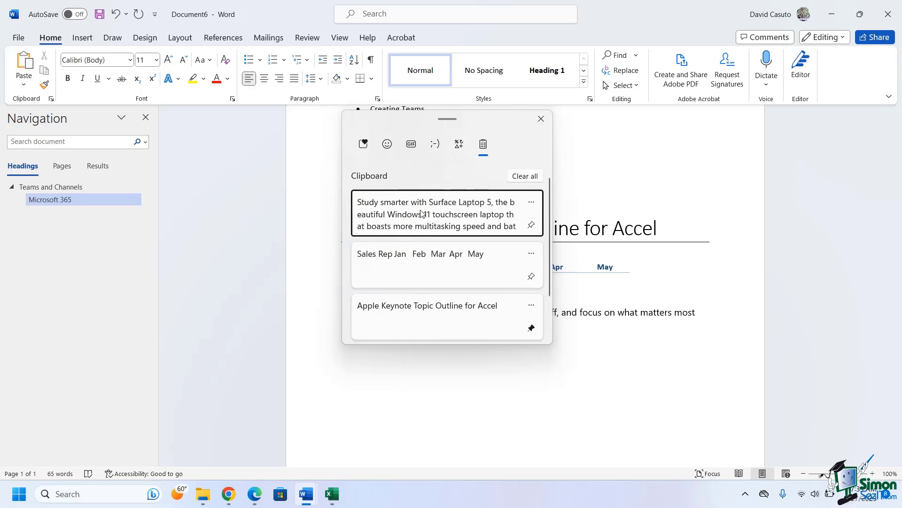
pyautogui.click(470, 219)
pyautogui.press('Return')
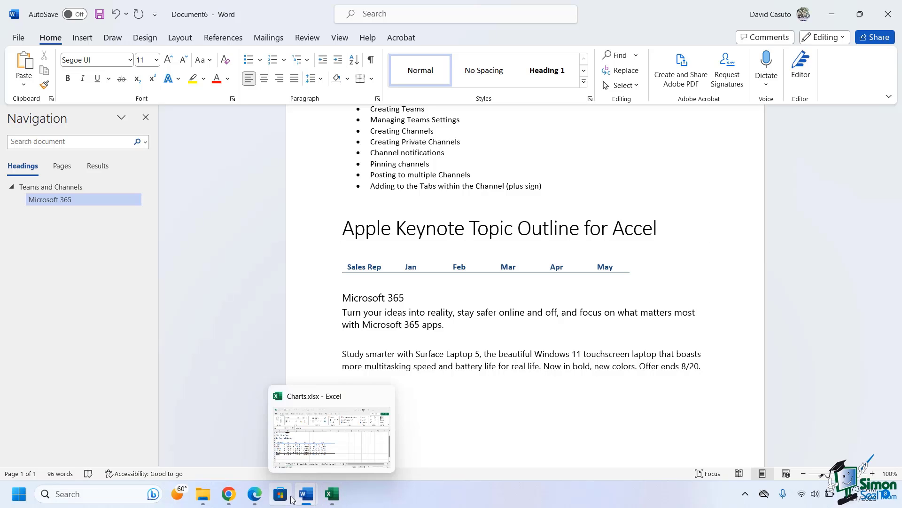
# Step: Copy the Workspace Introduction, Keynote Themes and Build and transition topic groups from the outline
pyautogui.moveTo(303, 491)
pyautogui.click(178, 428)
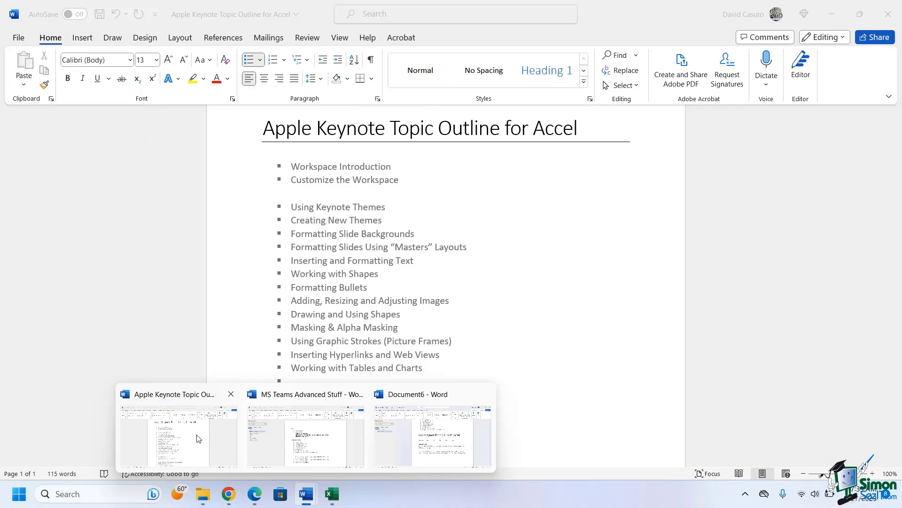
pyautogui.moveTo(292, 167); pyautogui.dragTo(399, 180)
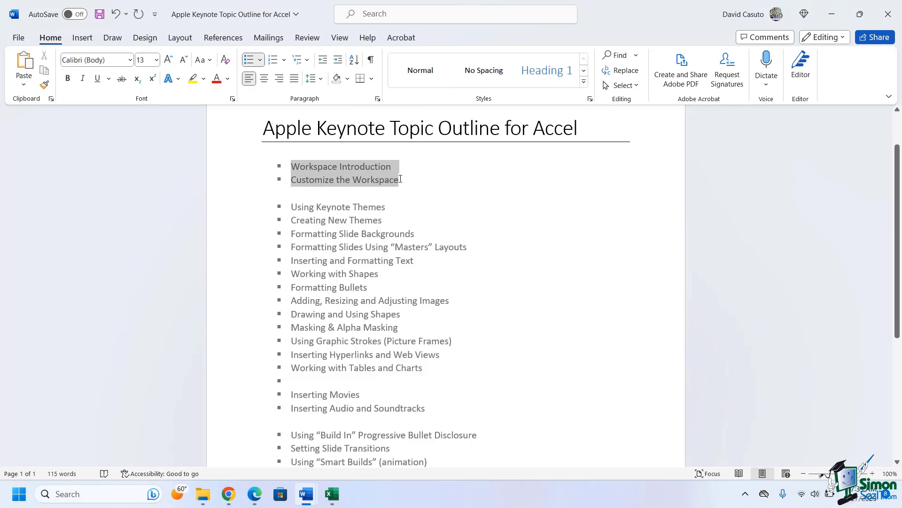
pyautogui.moveTo(295, 207); pyautogui.dragTo(394, 260)
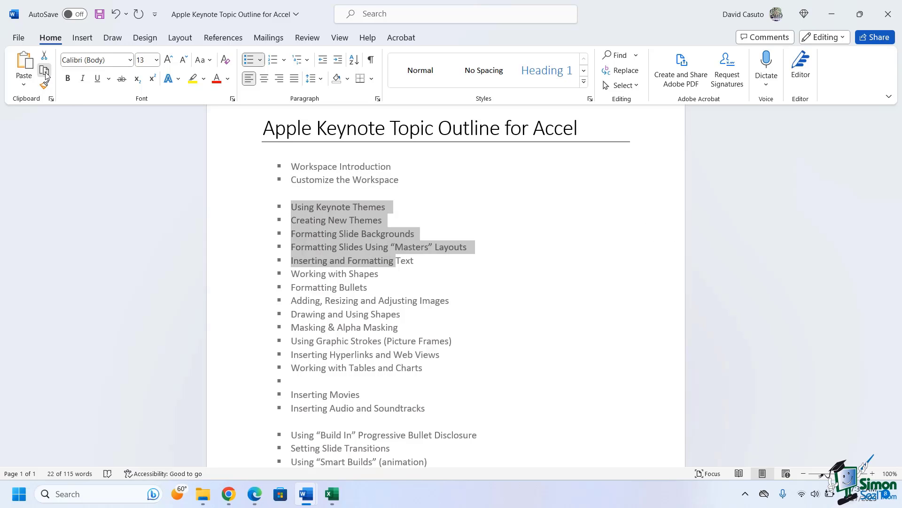
pyautogui.scroll(-1, 338, 378)
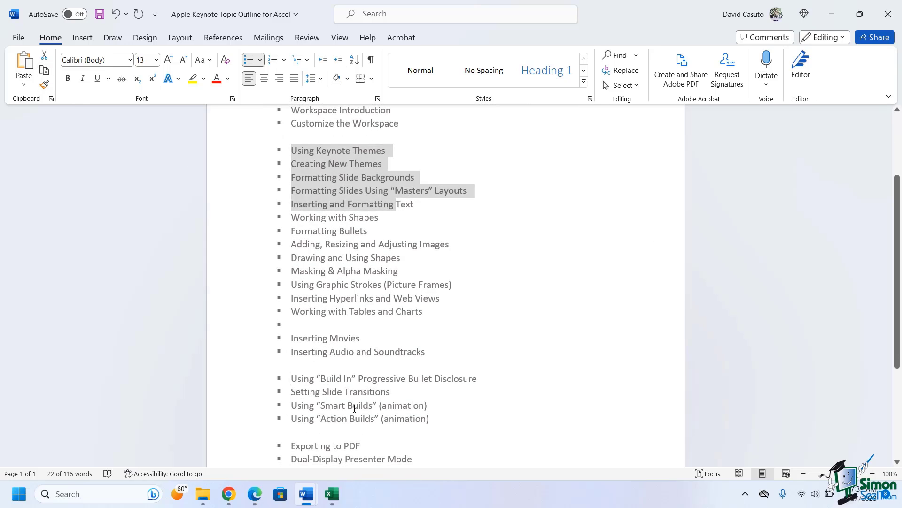
pyautogui.moveTo(291, 378); pyautogui.dragTo(430, 418)
pyautogui.click(46, 72)
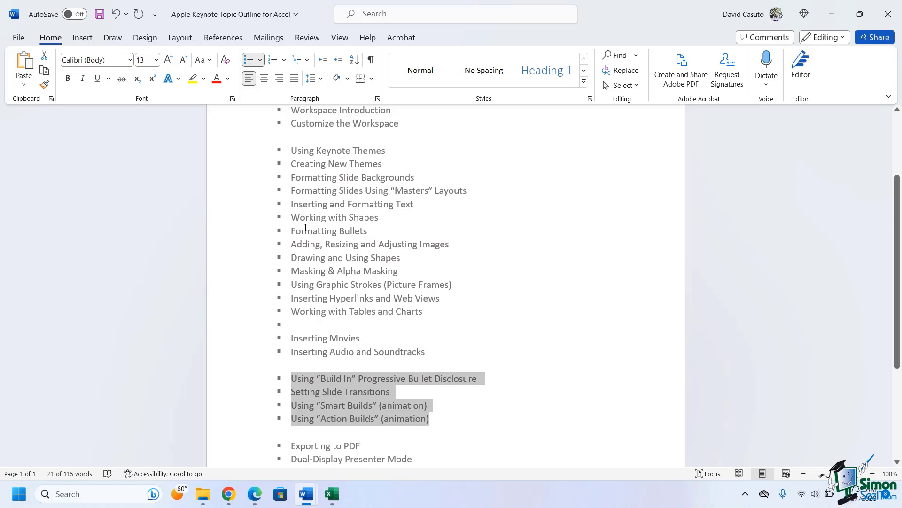
pyautogui.click(325, 244)
pyautogui.scroll(-1, 413, 437)
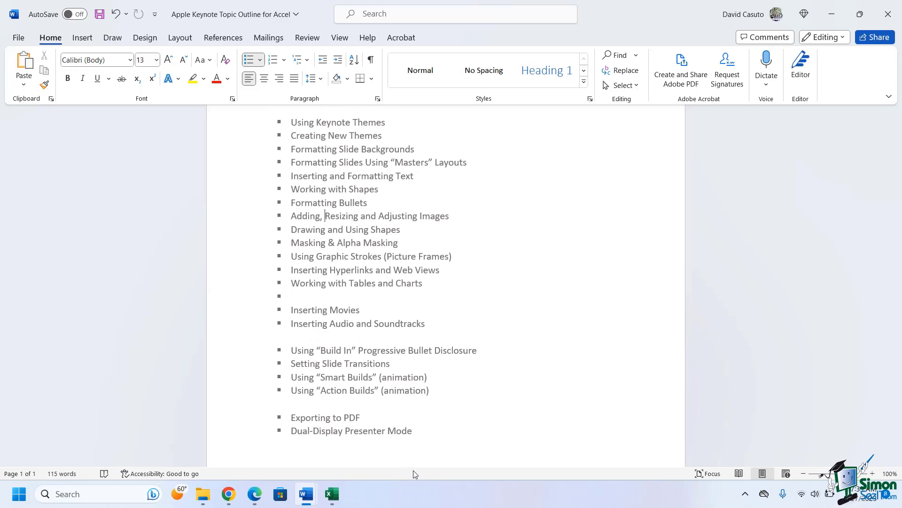
# Step: Return to Document6 and open Win+V clipboard history showing the three copied Keynote topic groups
pyautogui.moveTo(314, 491)
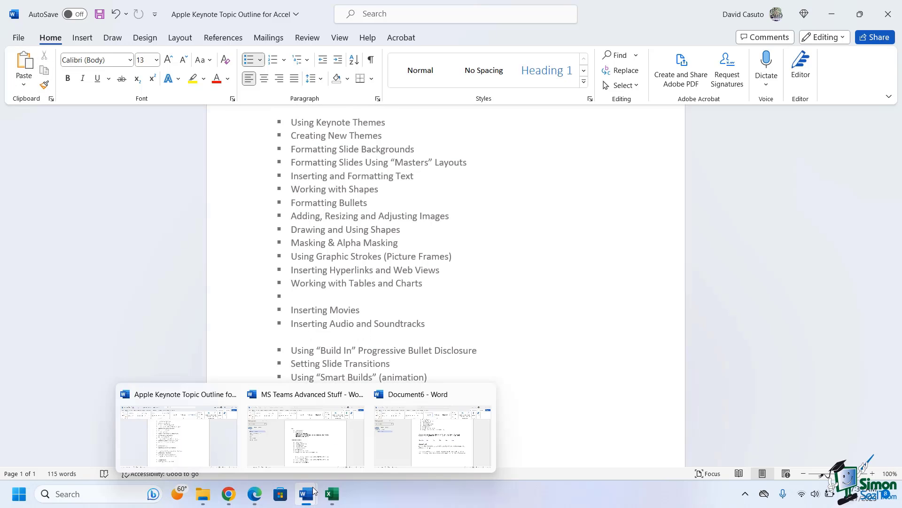
pyautogui.click(429, 449)
pyautogui.scroll(-2, 458, 374)
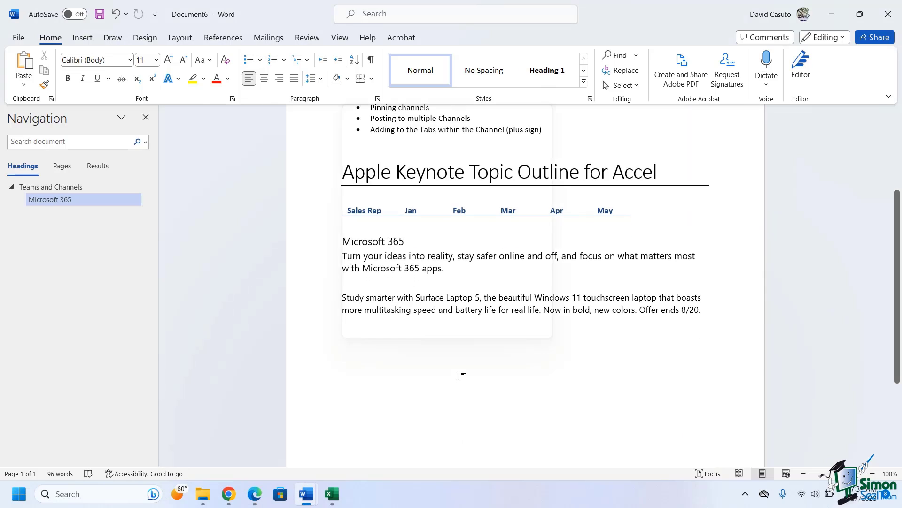
pyautogui.press('super+v')
pyautogui.scroll(-4, 477, 292)
pyautogui.scroll(-2, 451, 249)
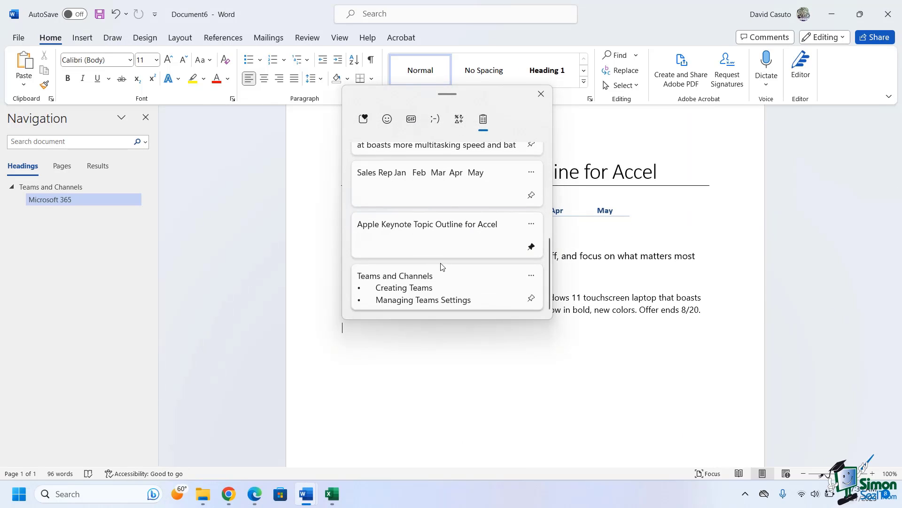
pyautogui.scroll(5, 439, 238)
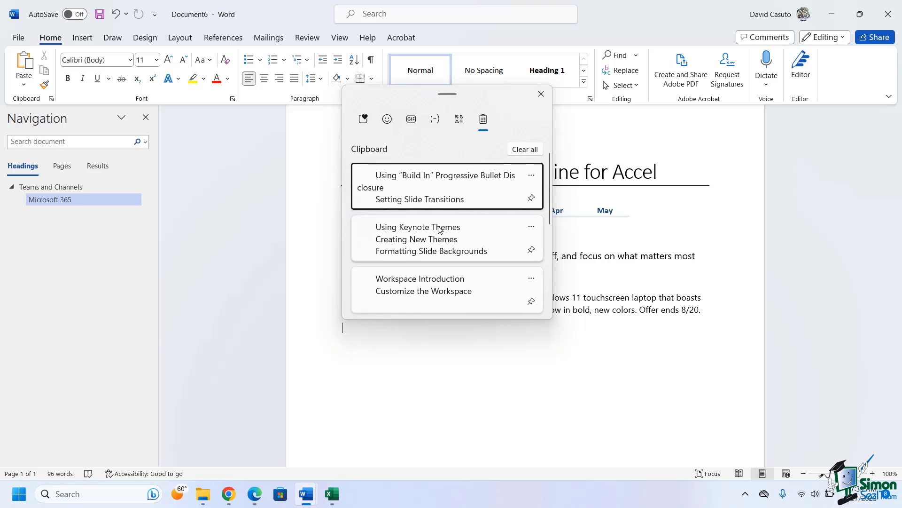